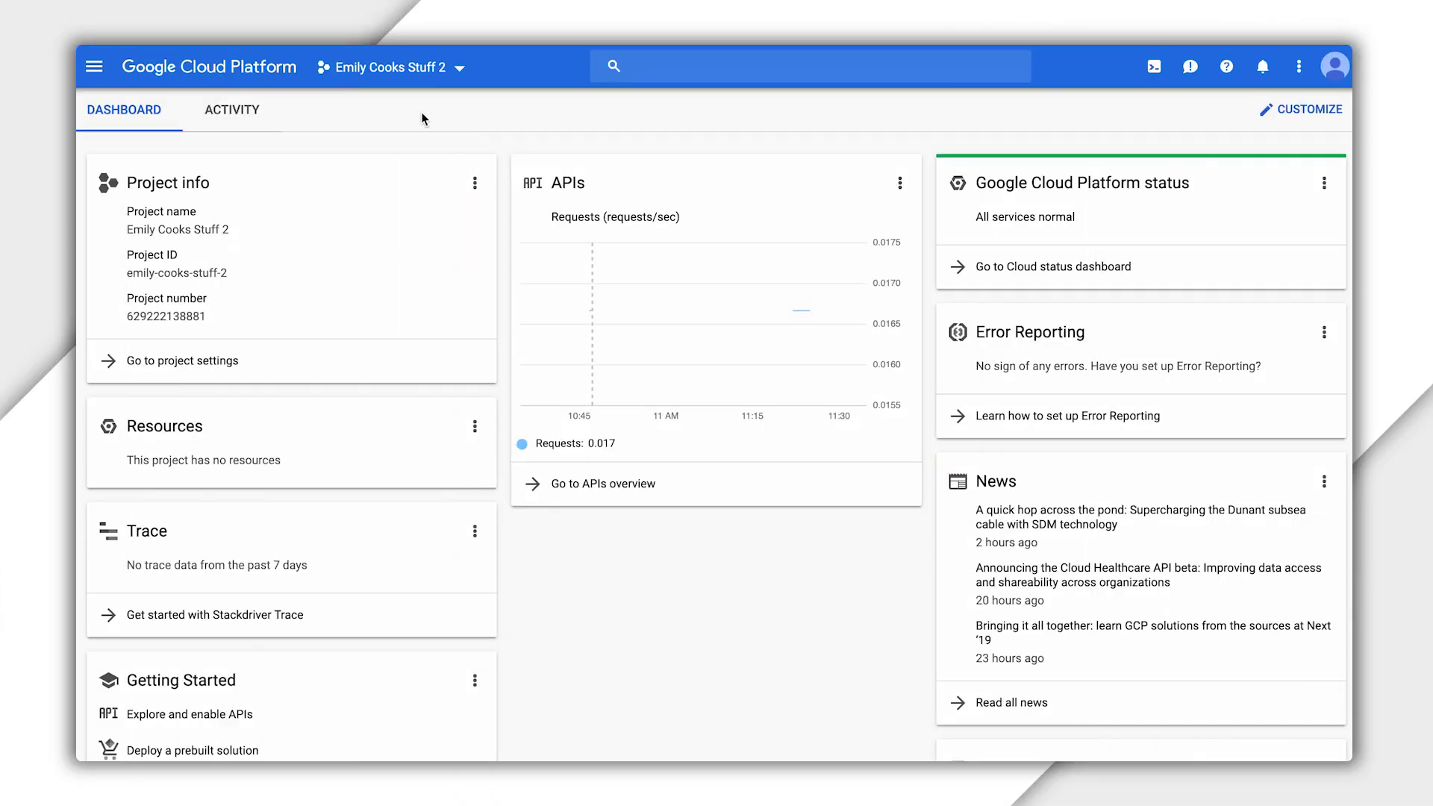
Open Budgets & alerts for the linked billing account Emily Cooks Stuff 1 via Billing
click(94, 67)
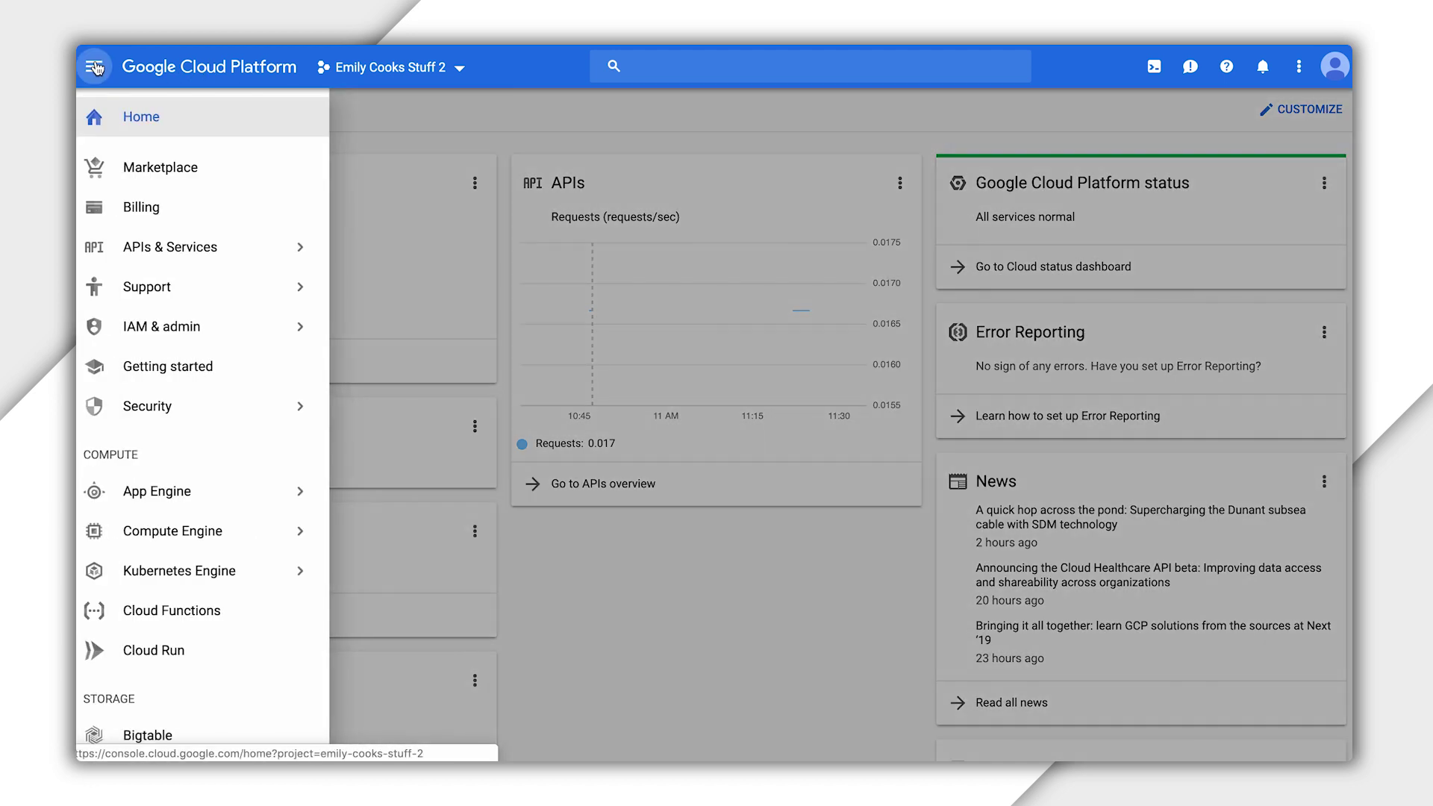
click(156, 211)
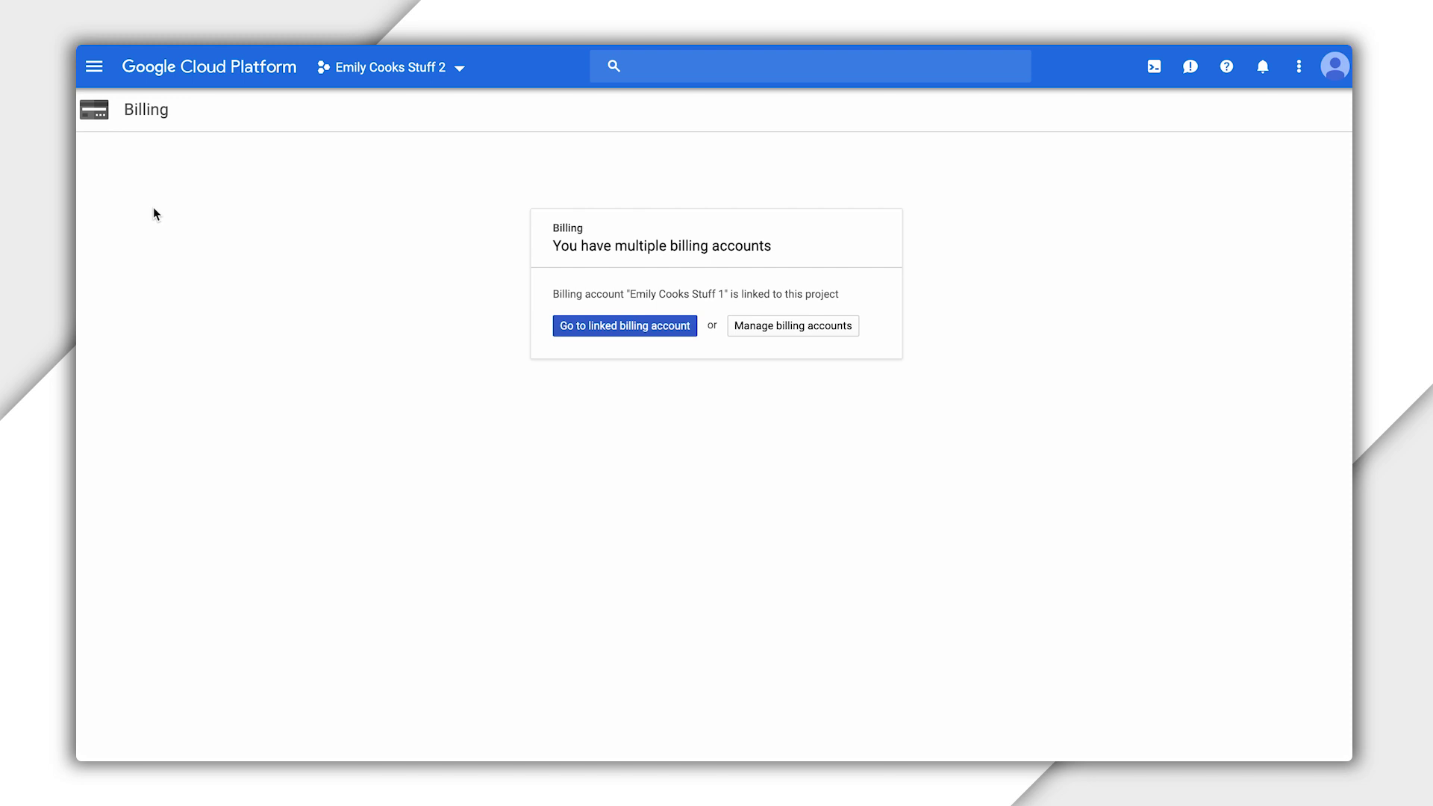
click(562, 326)
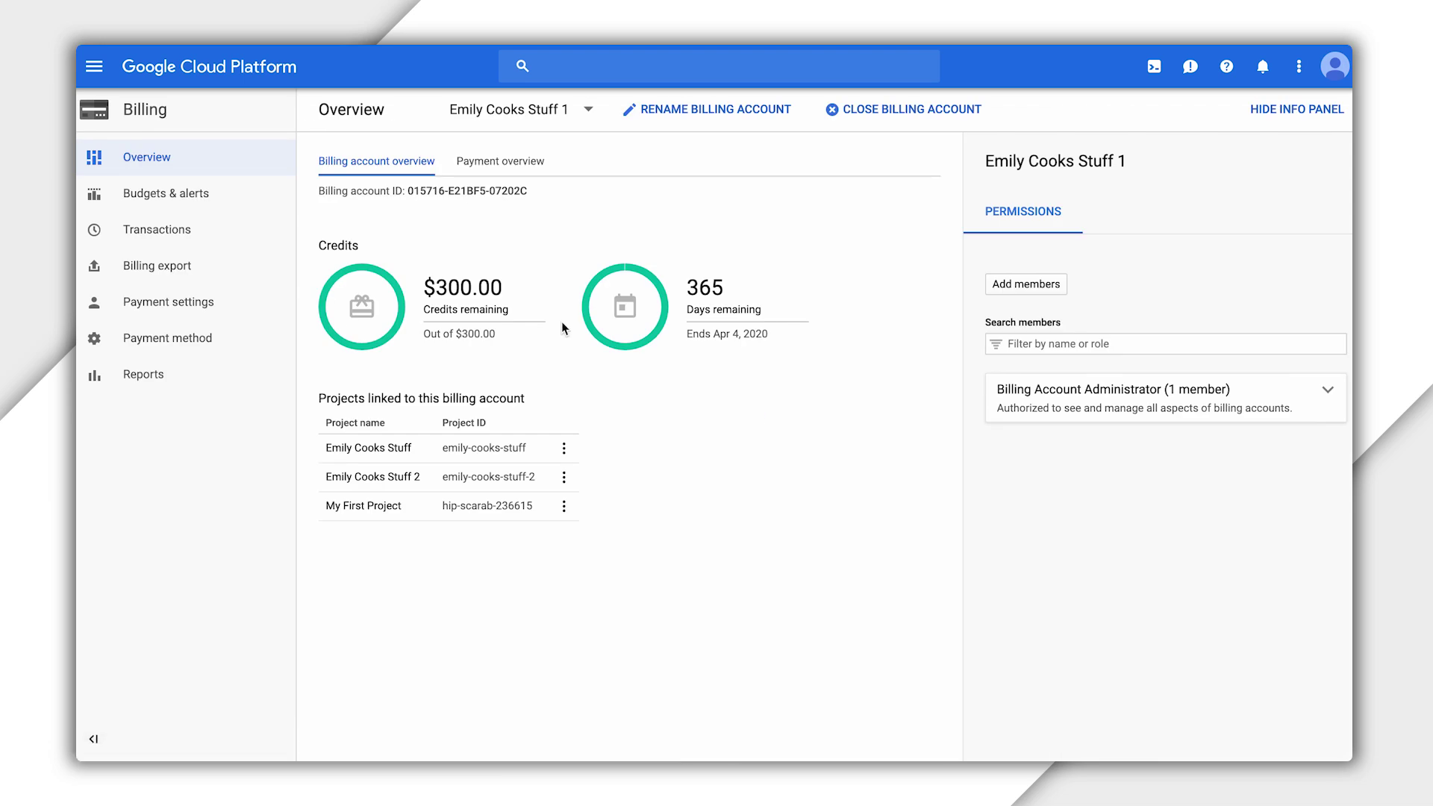
click(267, 205)
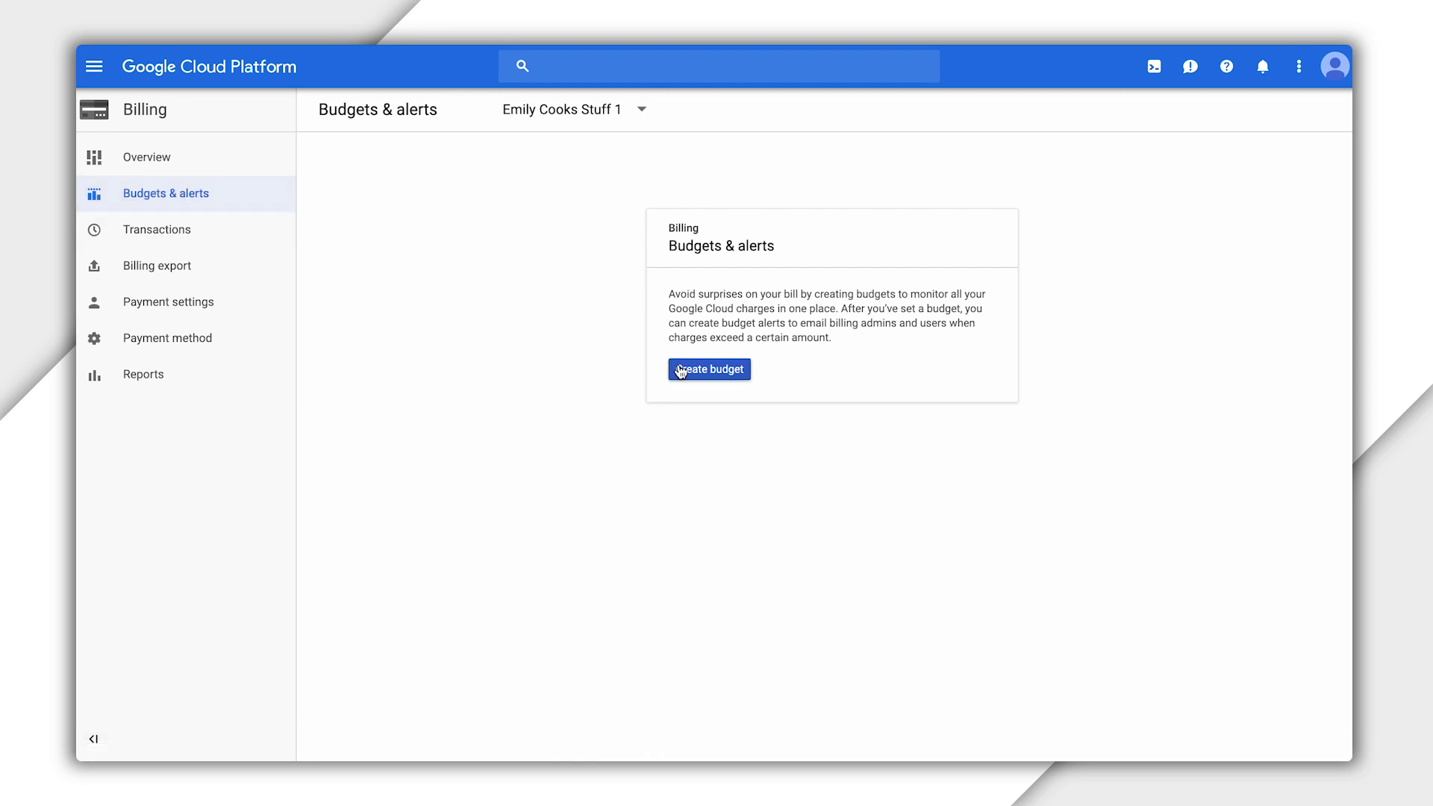
Start a 'dolla dolla bills' budget on the billing account: $1000, measured after credits
click(708, 369)
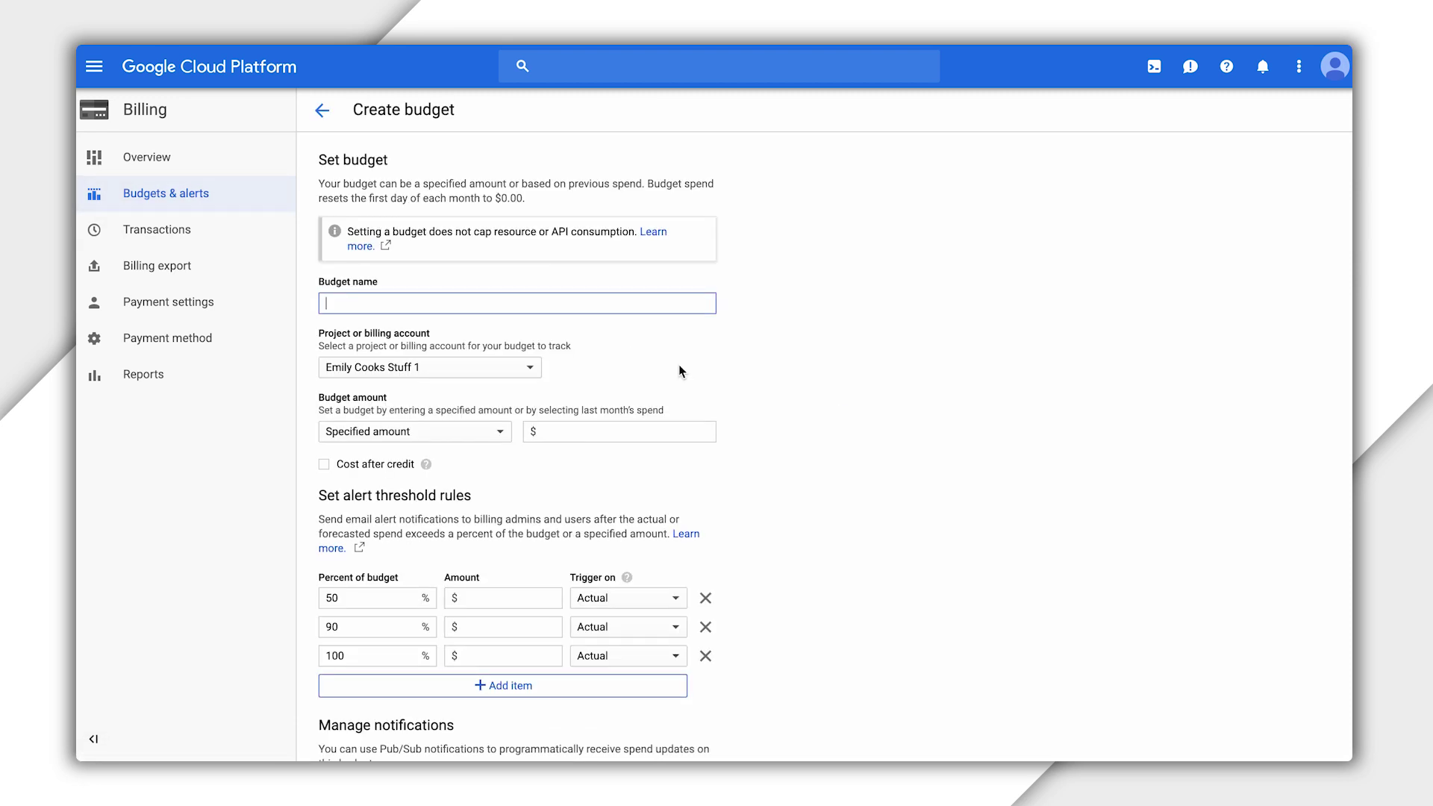
text(dolla )
text(dolla bills)
click(531, 368)
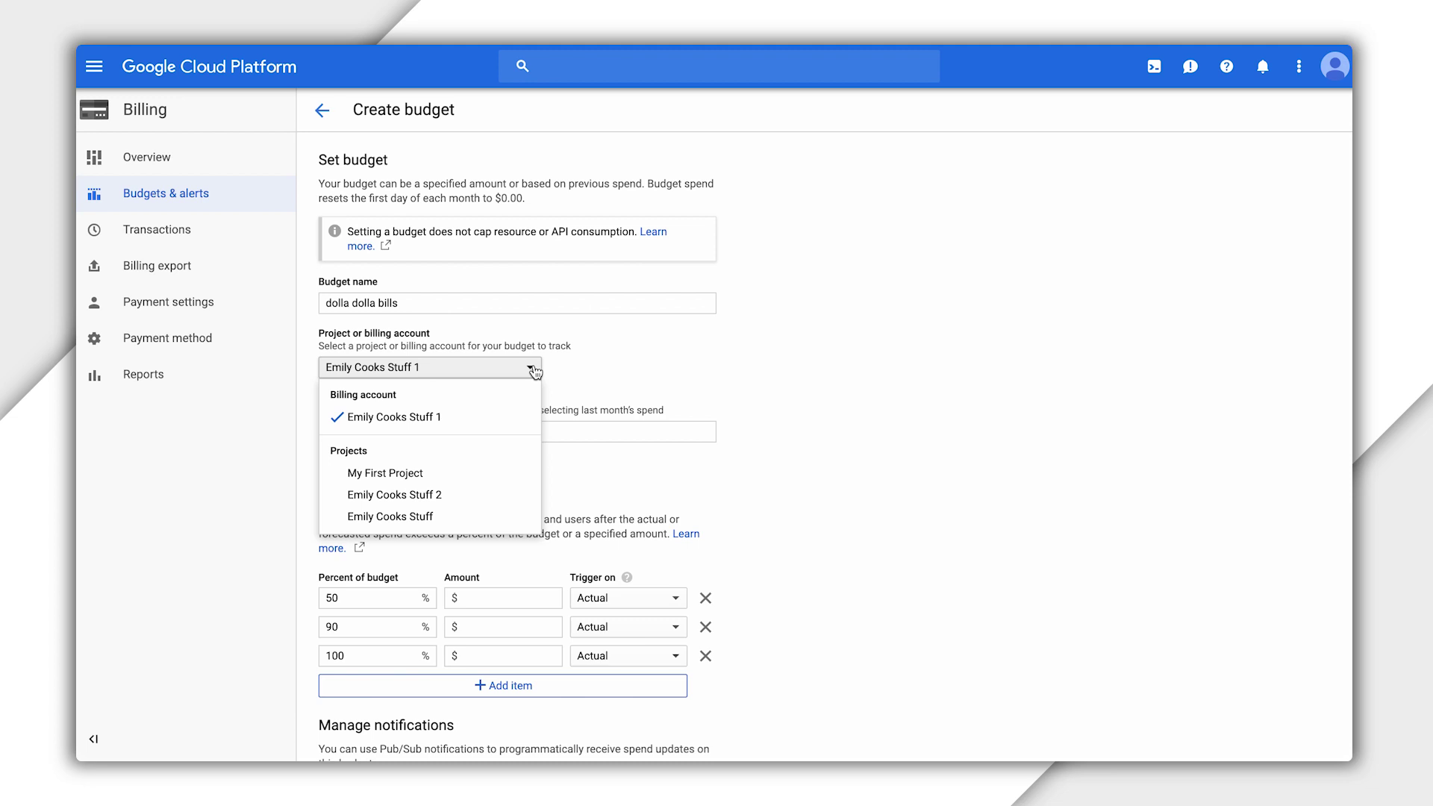
click(535, 422)
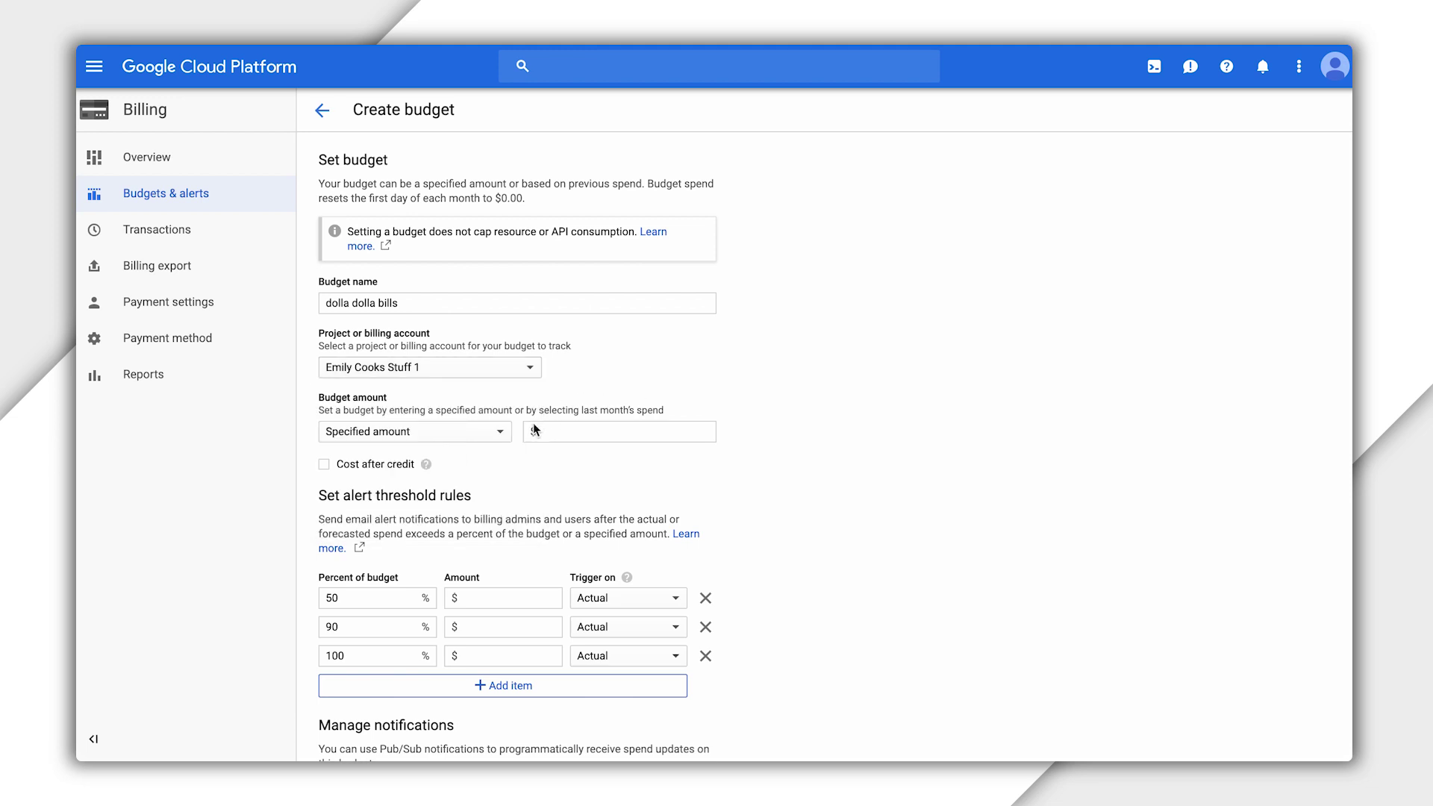
click(500, 430)
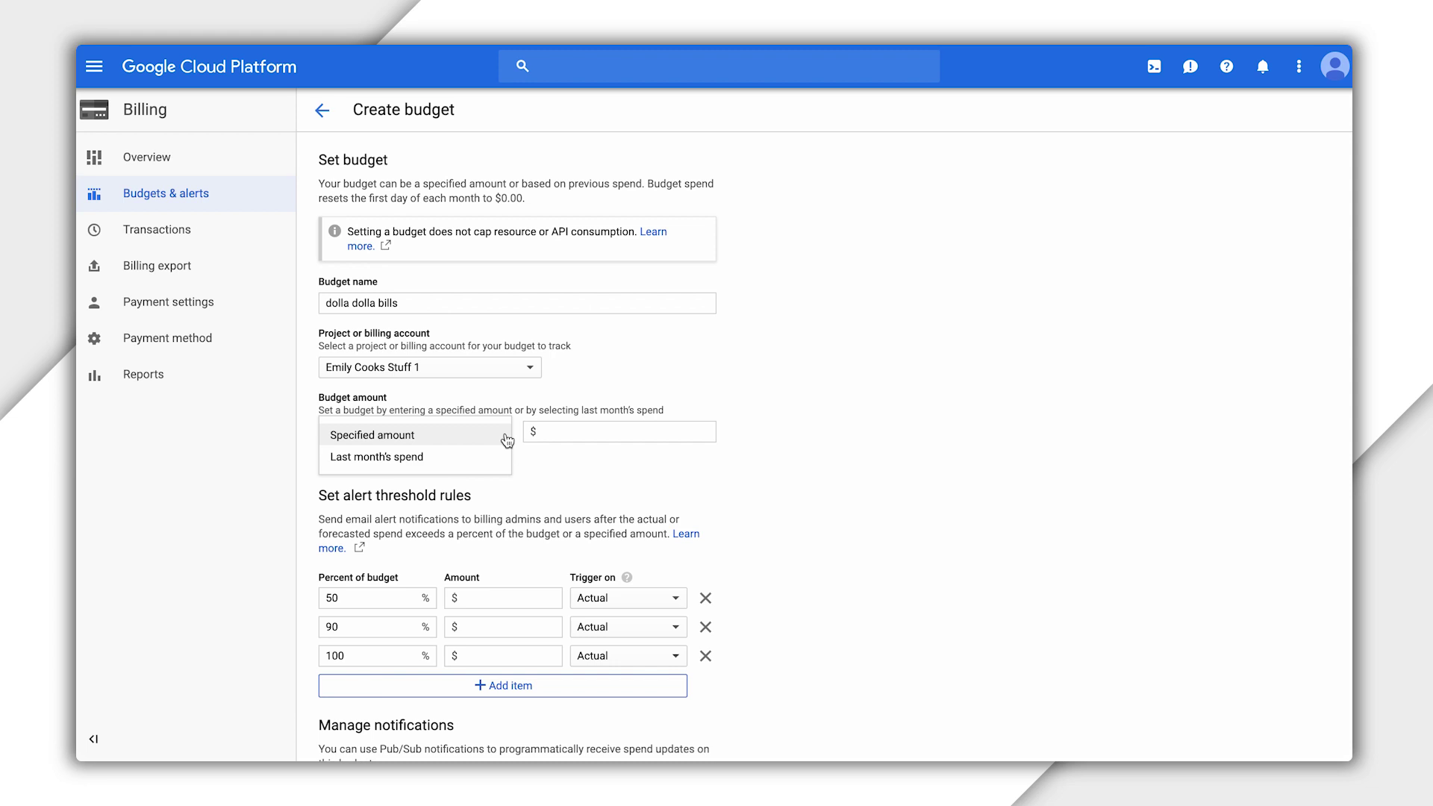
click(553, 430)
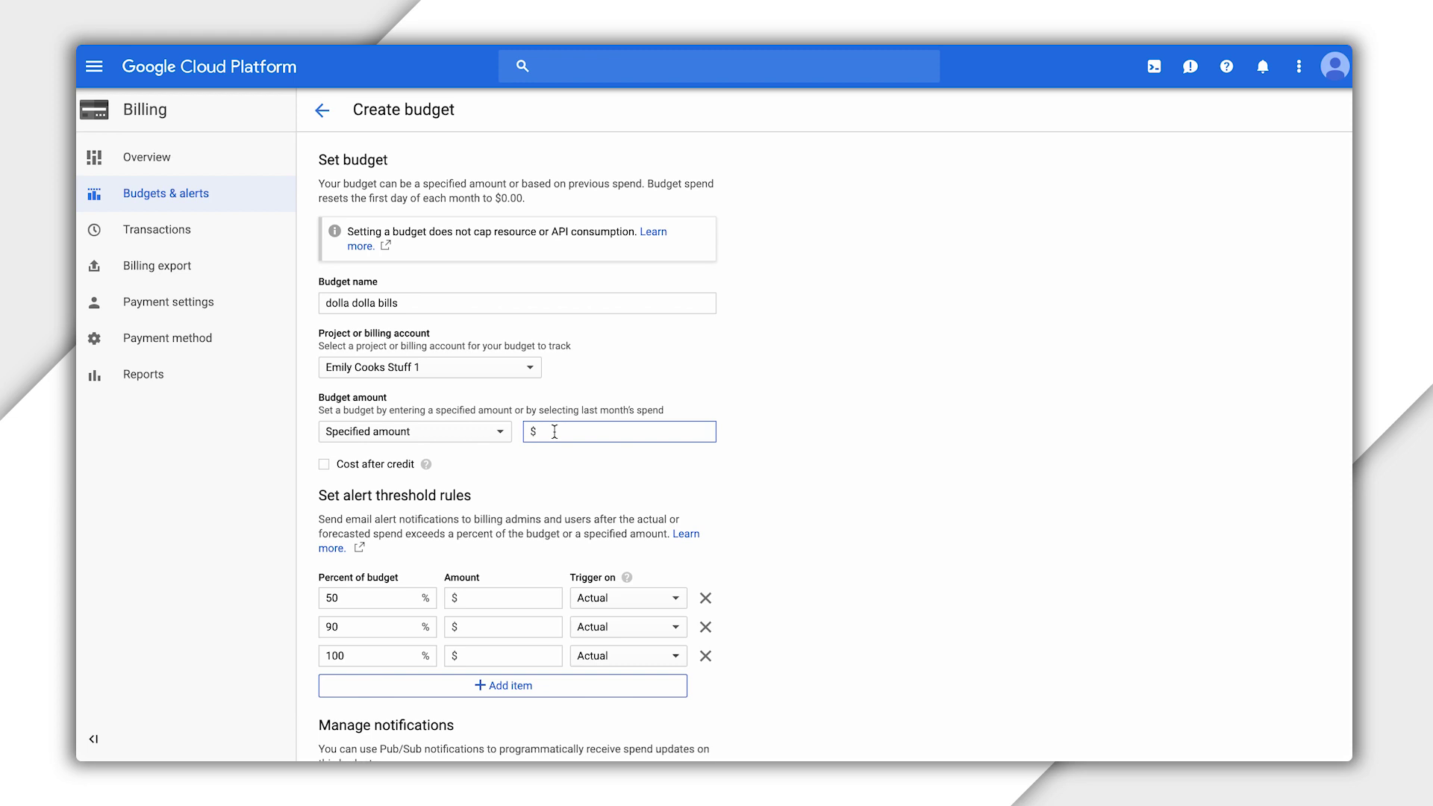
text(1000)
click(407, 468)
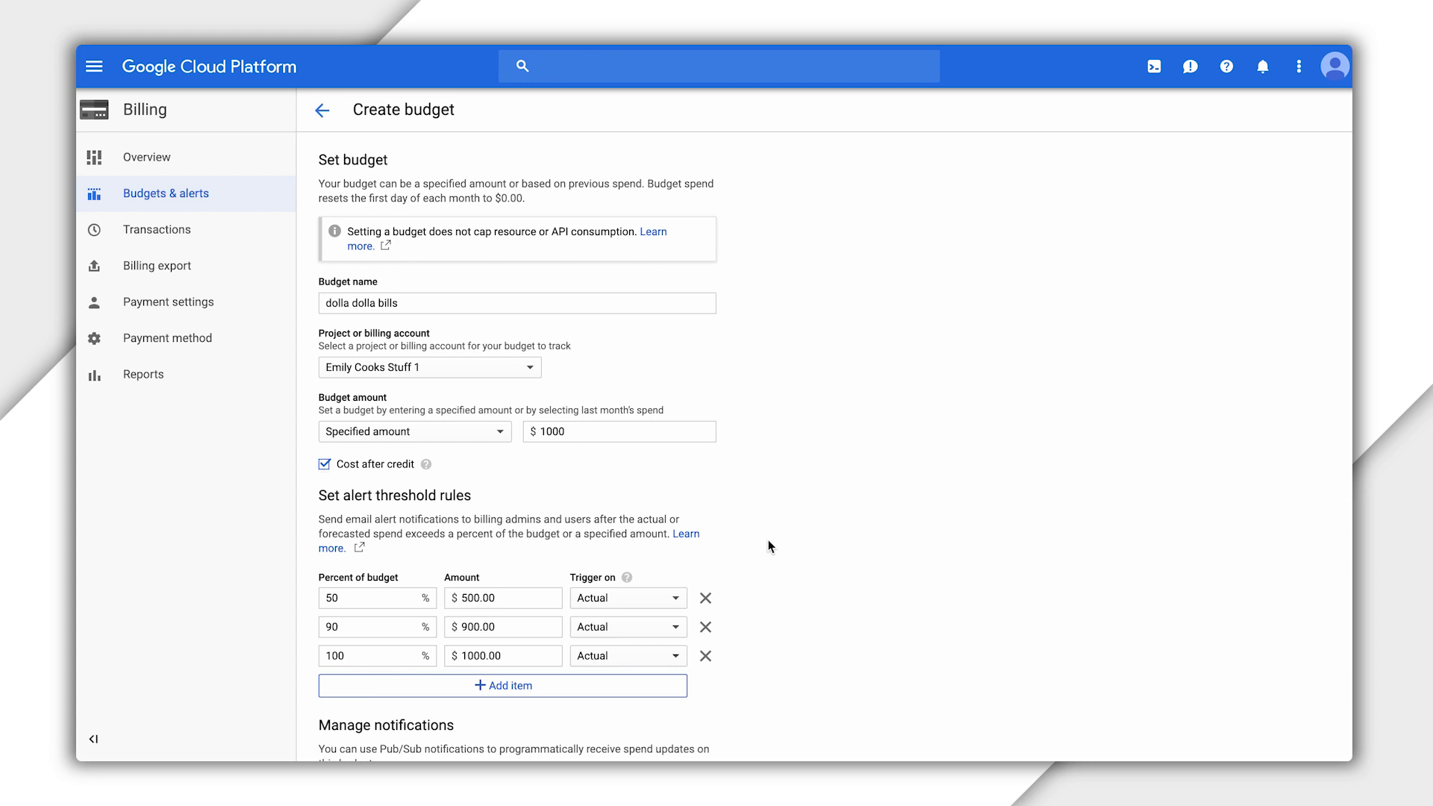
scroll(786, 563, down, 2)
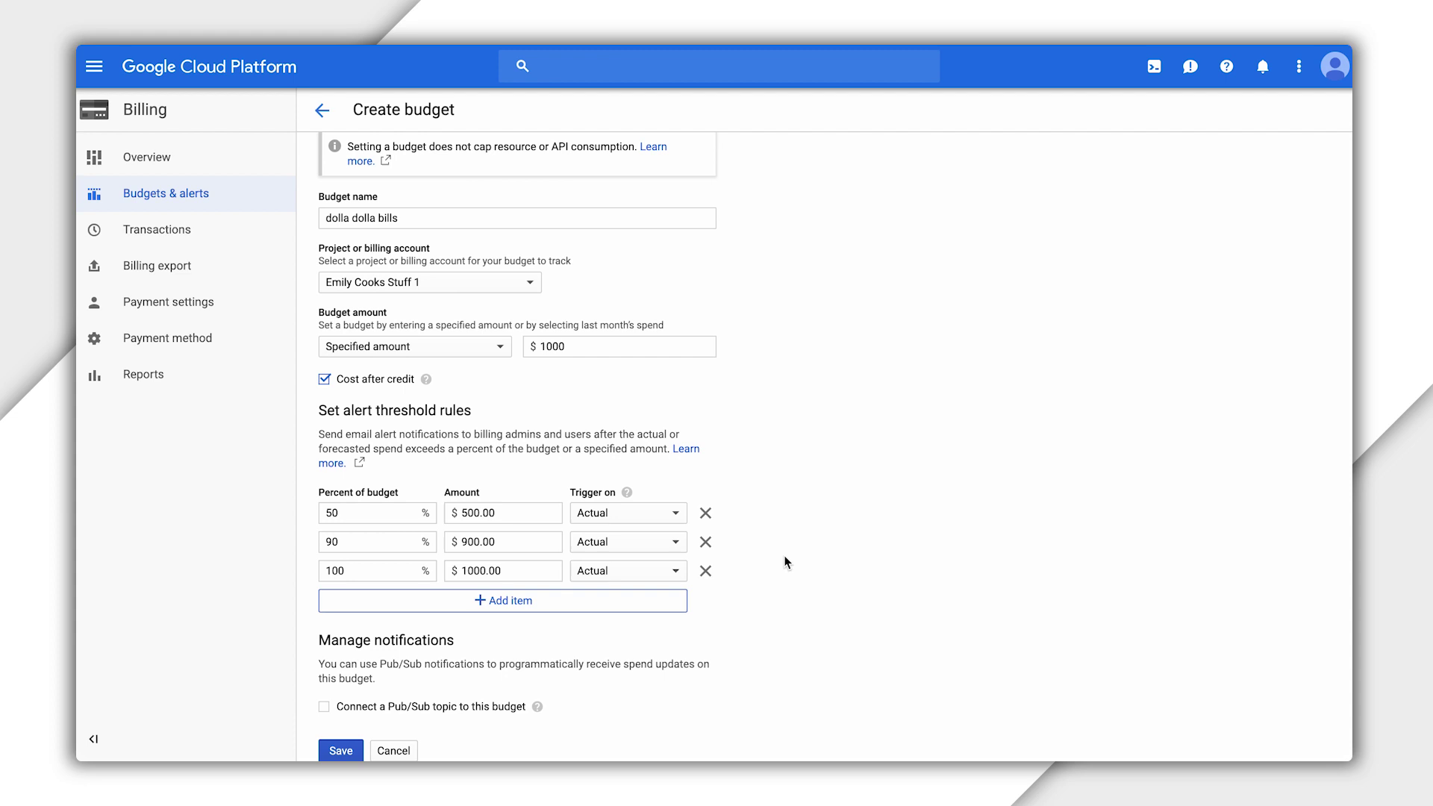
Change the 90% alert threshold to 75% and save the budget
drag(350, 542, 304, 540)
text(75)
click(826, 556)
click(343, 750)
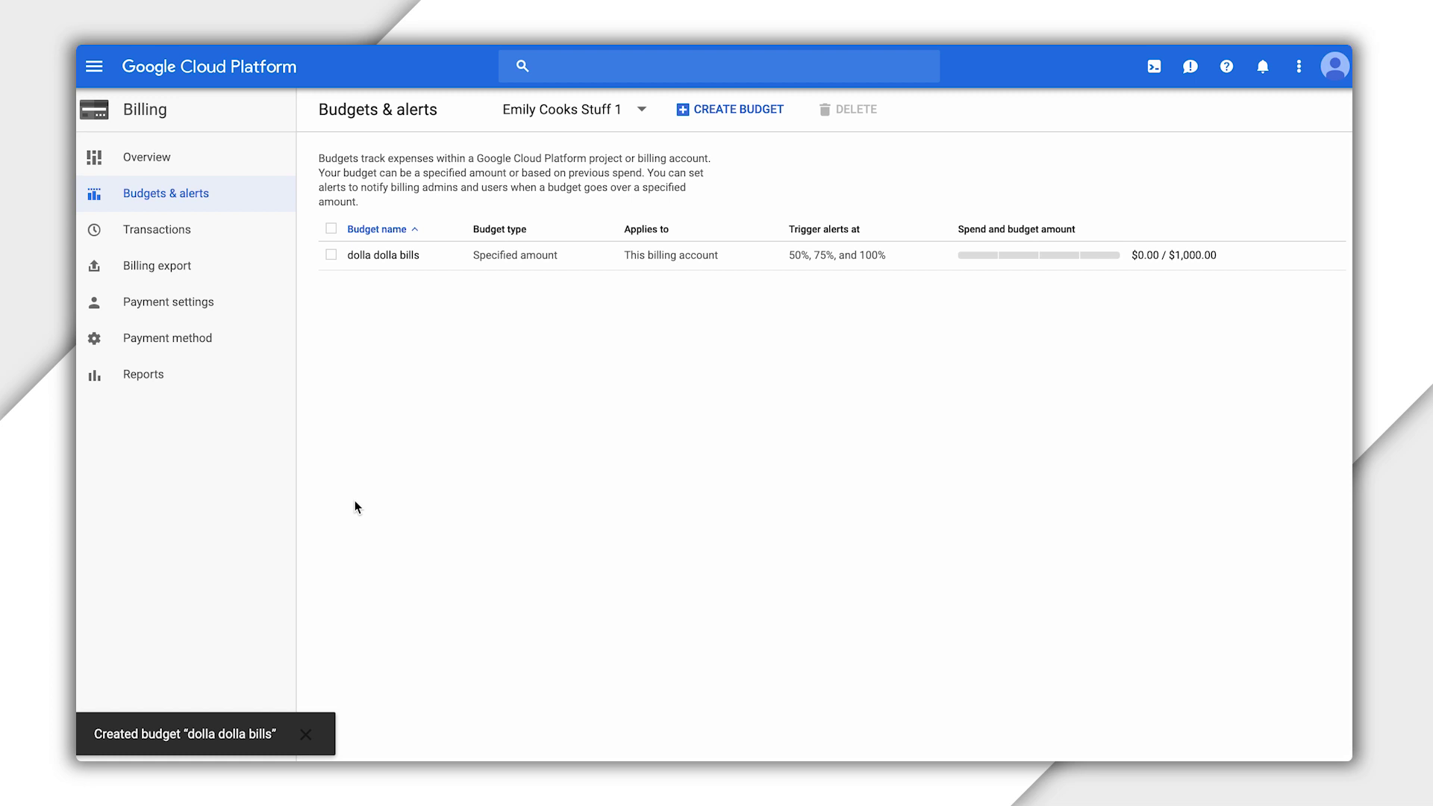
Edit the 'dolla dolla bills' budget amount to $900 and save it
click(378, 256)
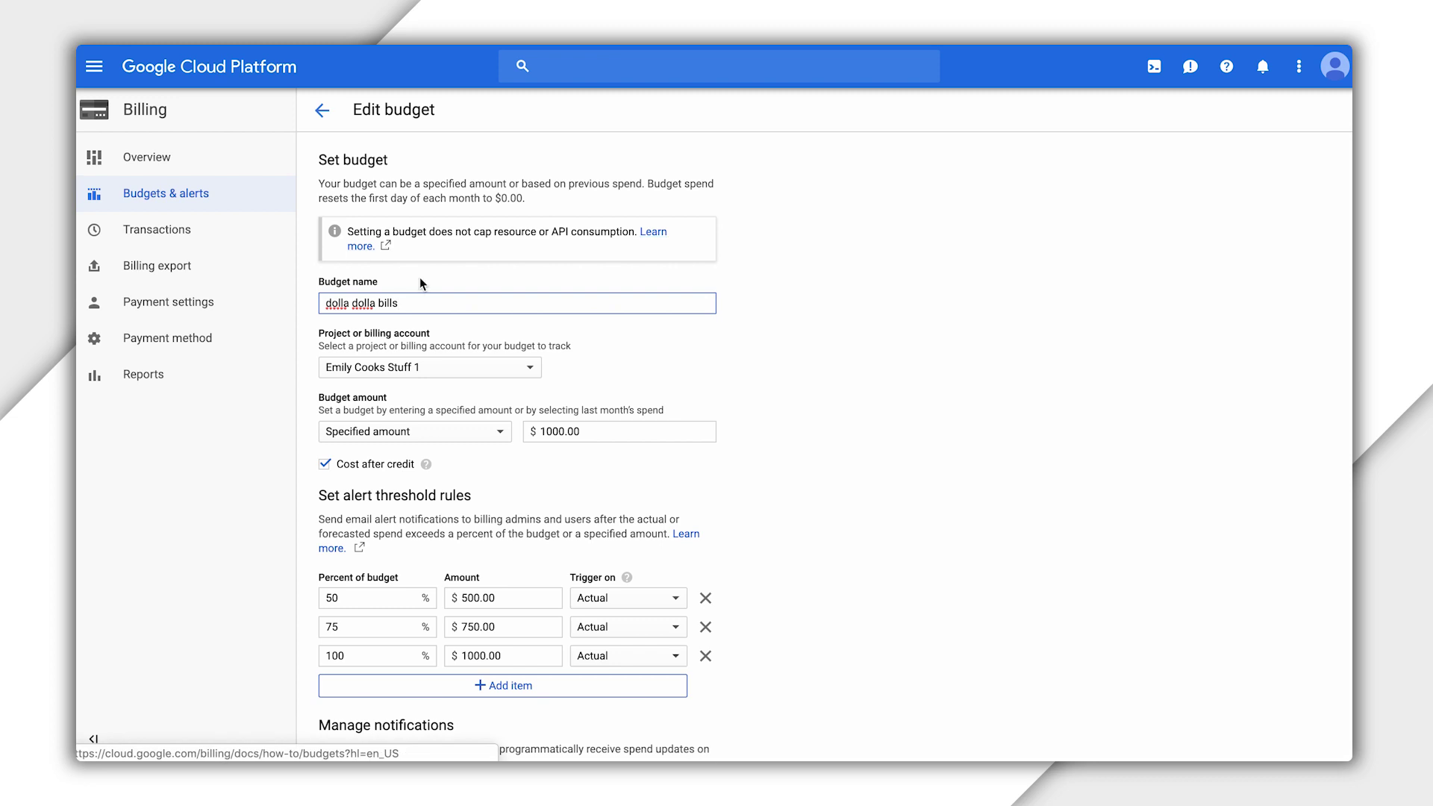
double_click(560, 431)
text(900)
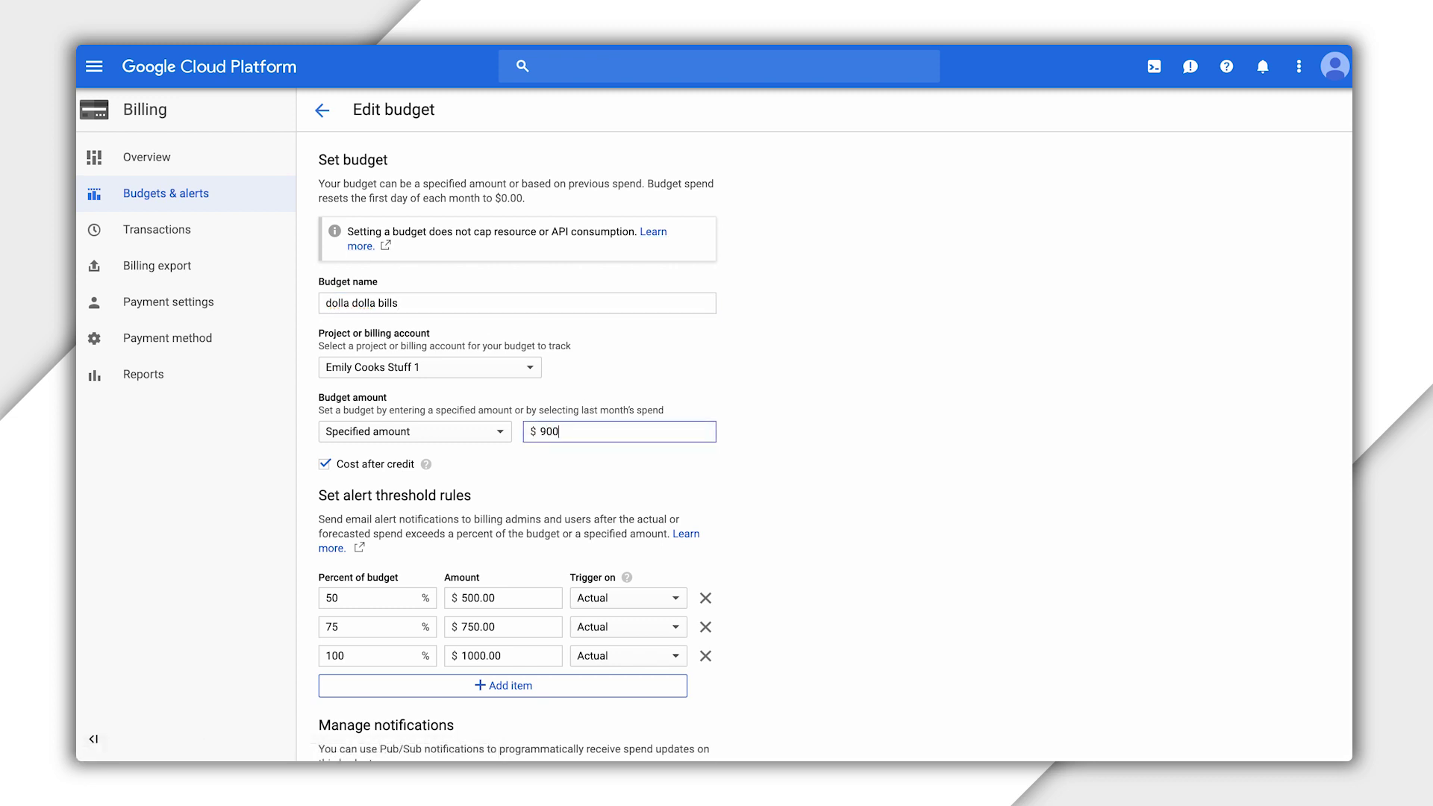
click(543, 479)
scroll(542, 479, down, 2)
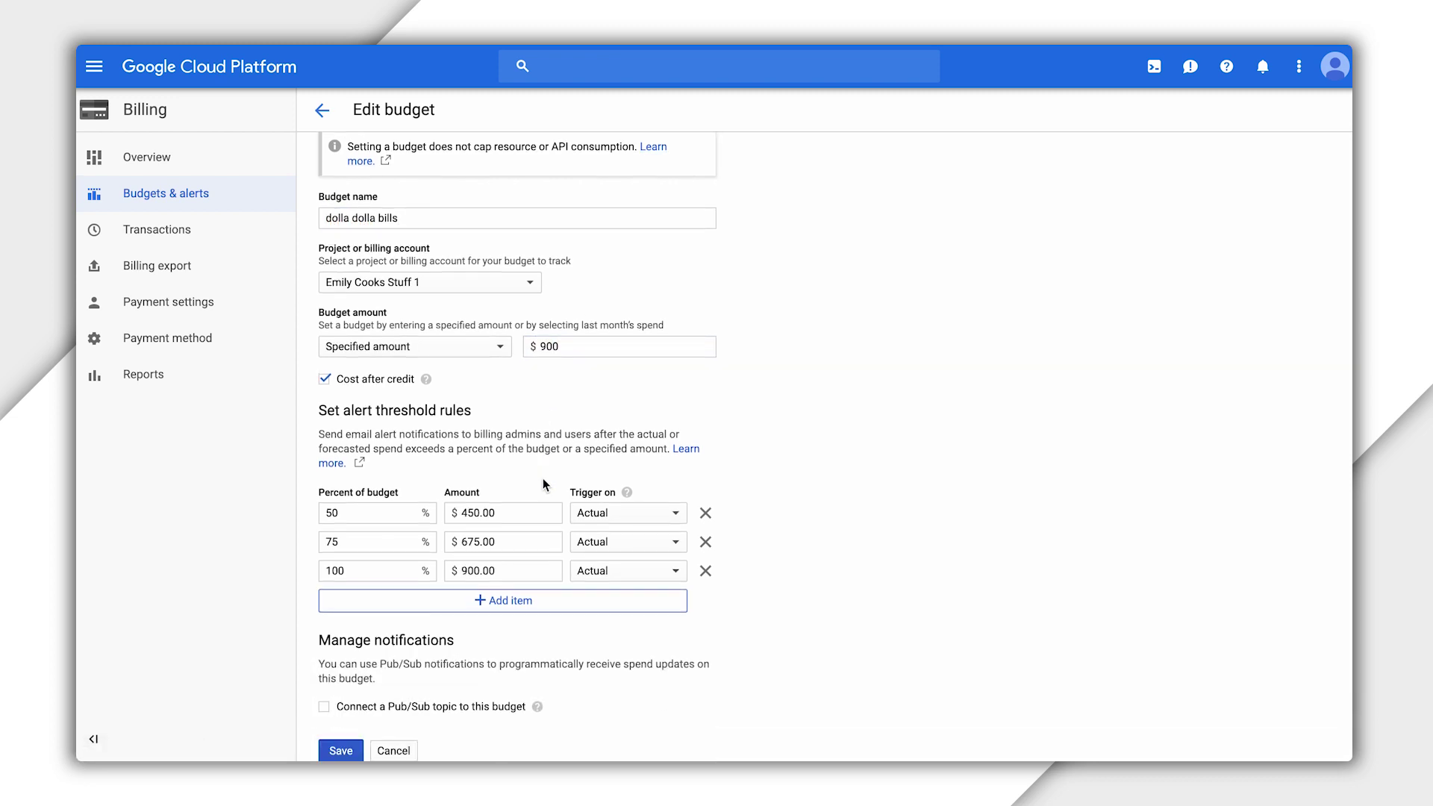
click(360, 750)
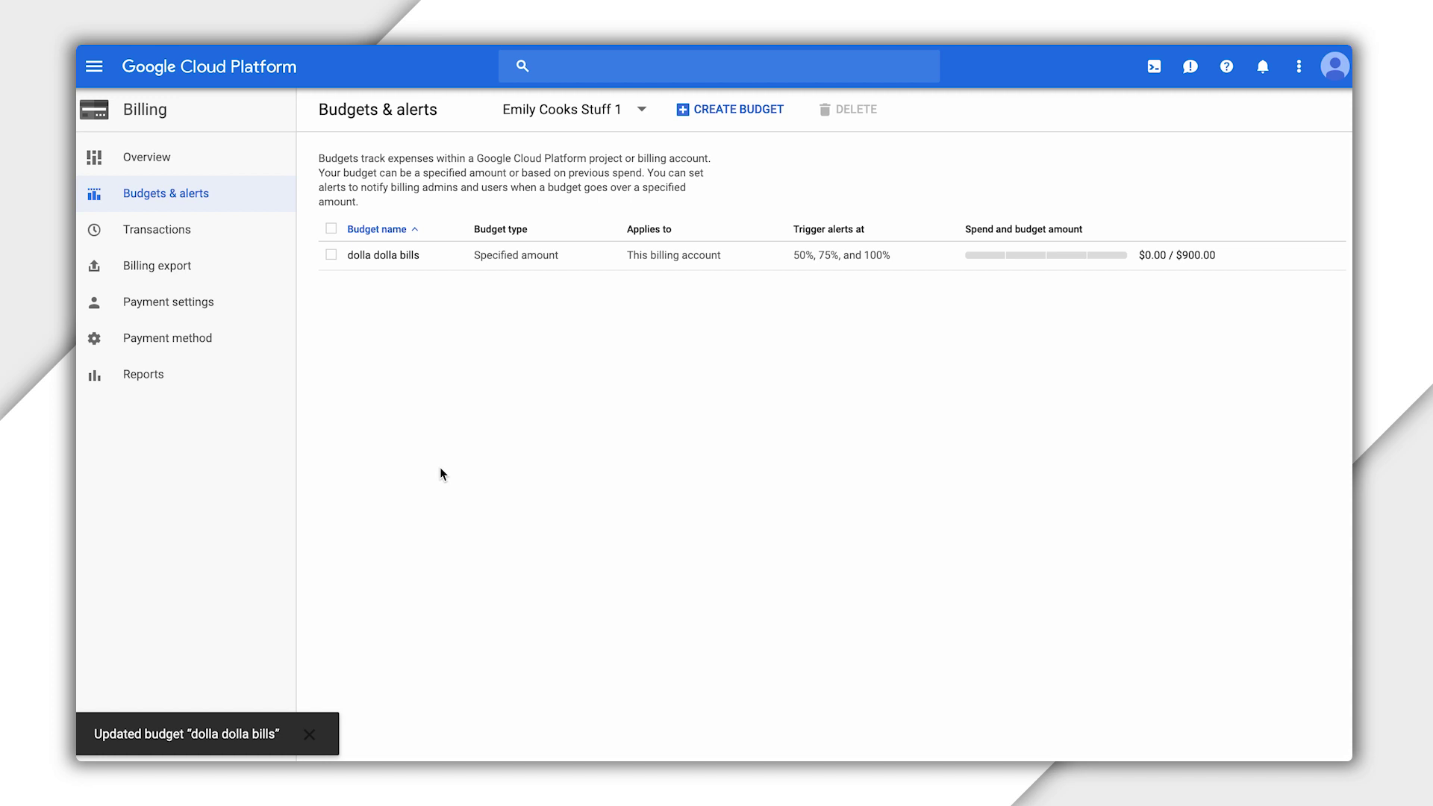
Delete the 'dolla dolla bills' budget, confirming the deletion
click(332, 256)
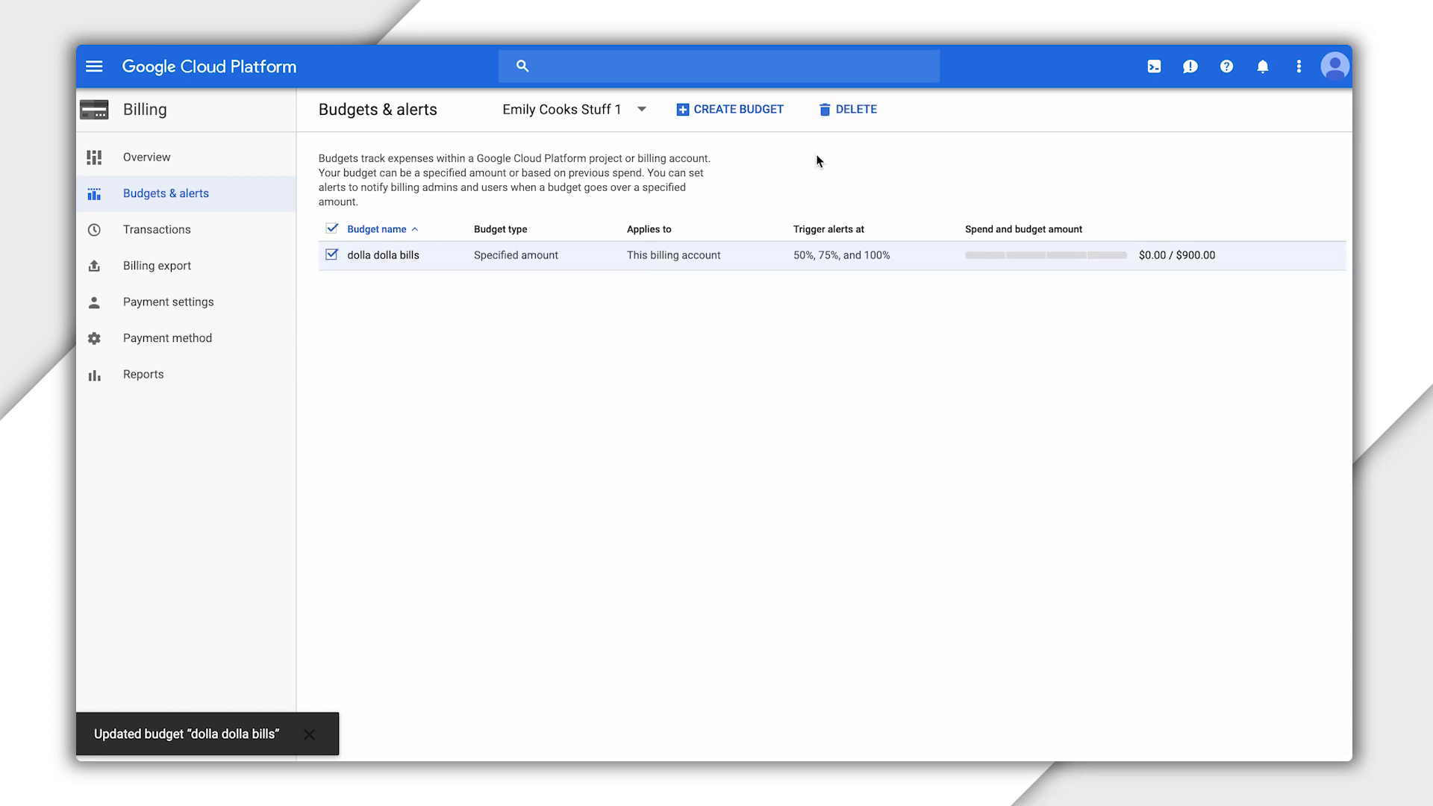
click(845, 111)
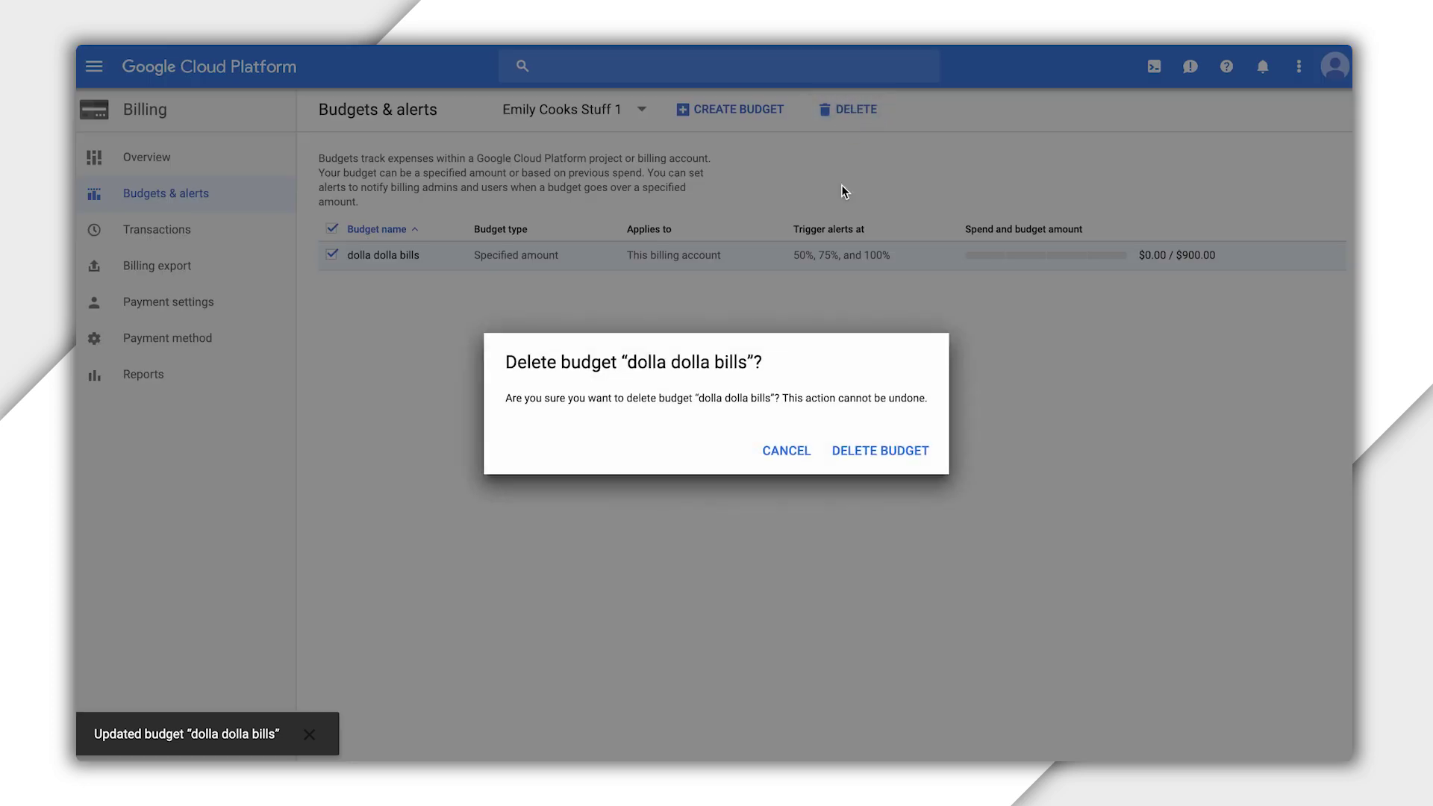
click(855, 453)
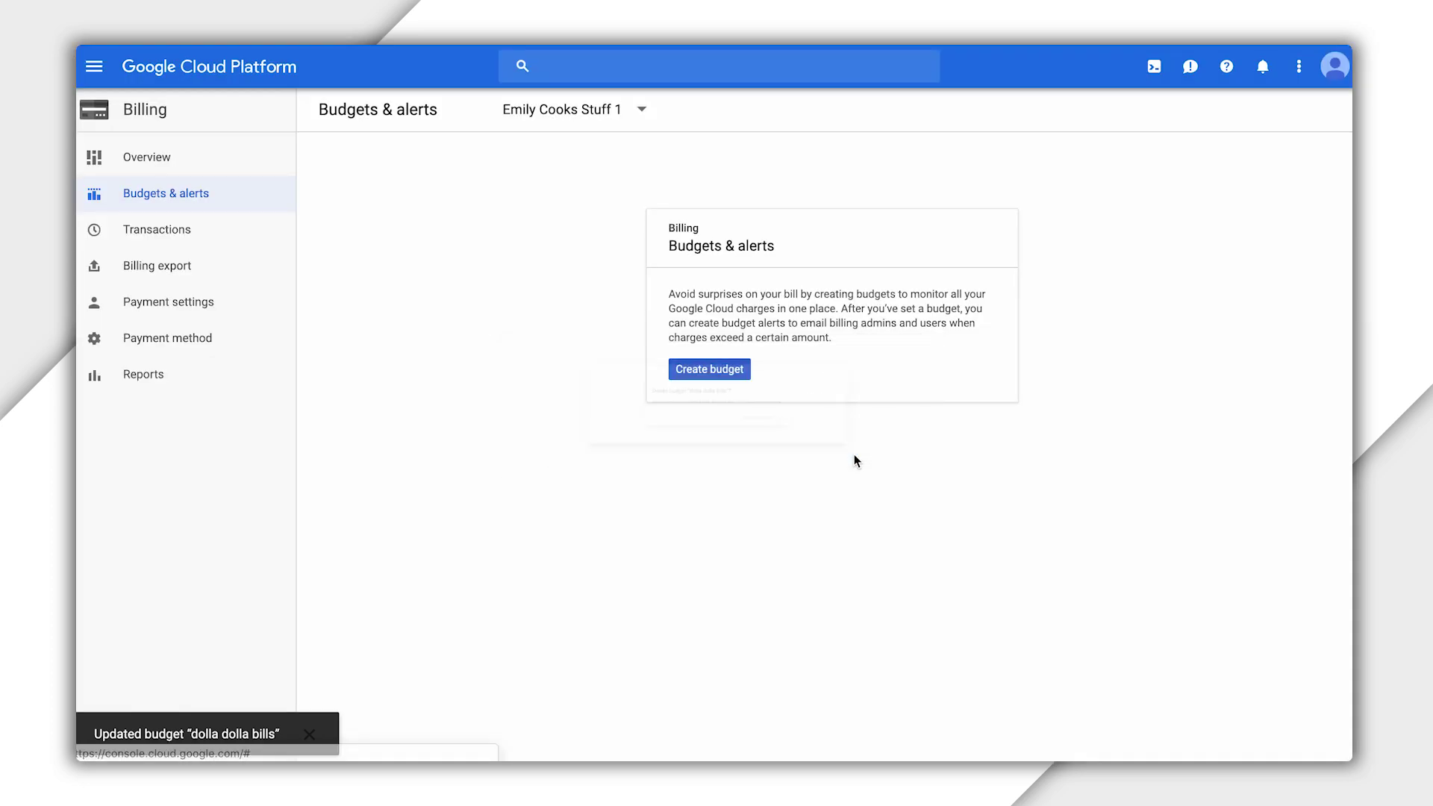